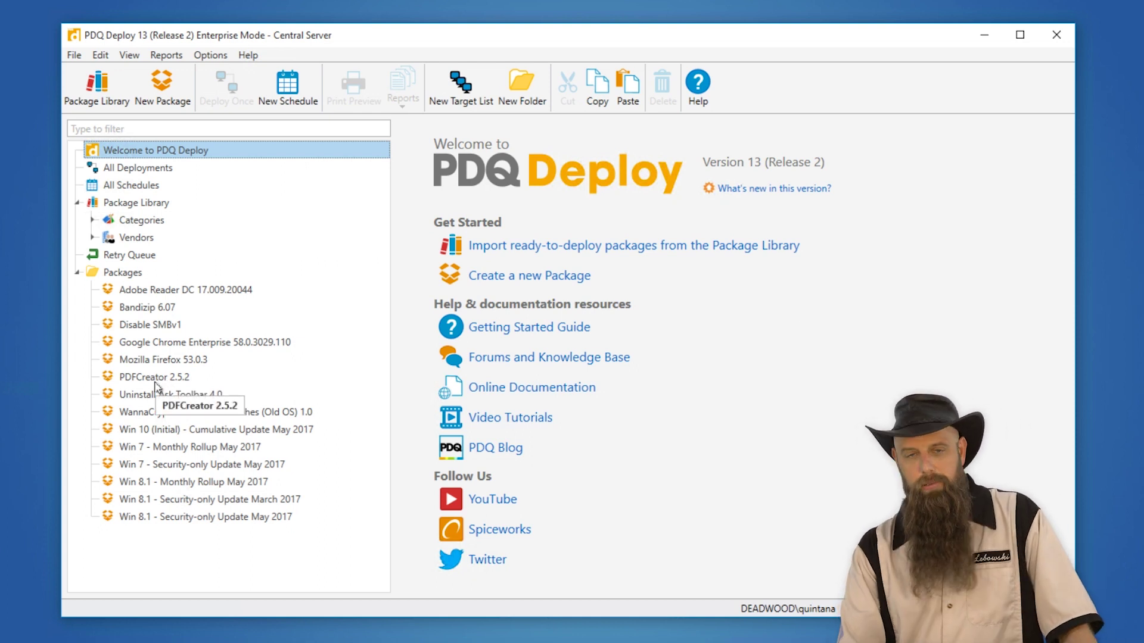
Open the PDFCreator 2.5.2 package to view its Install PDFCreator step
double_click(153, 377)
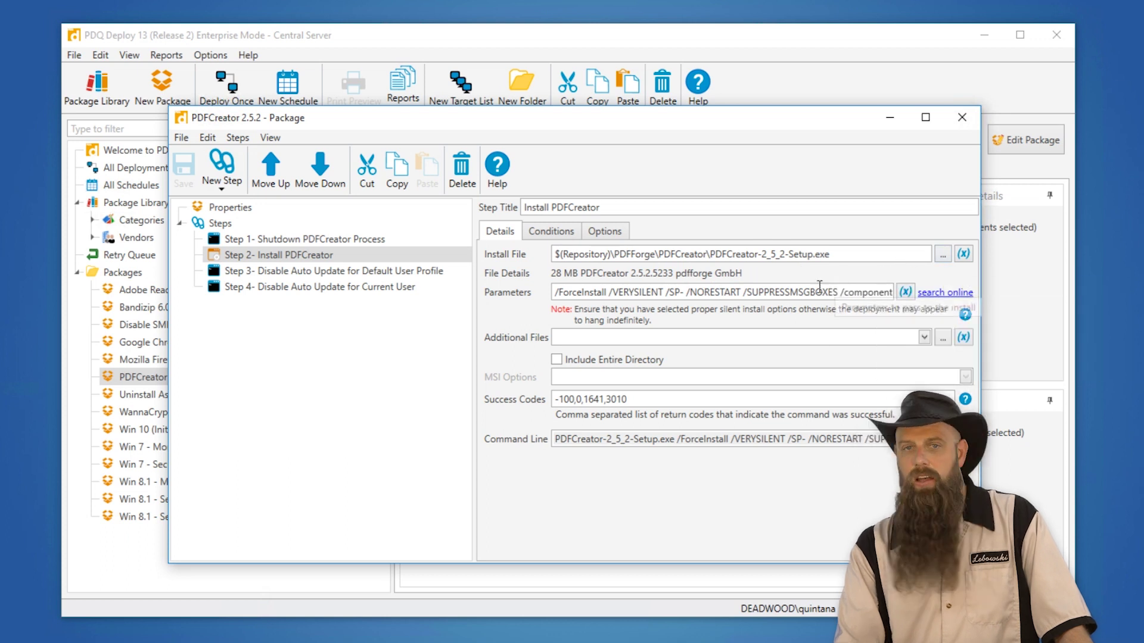
mouse_move(803, 274)
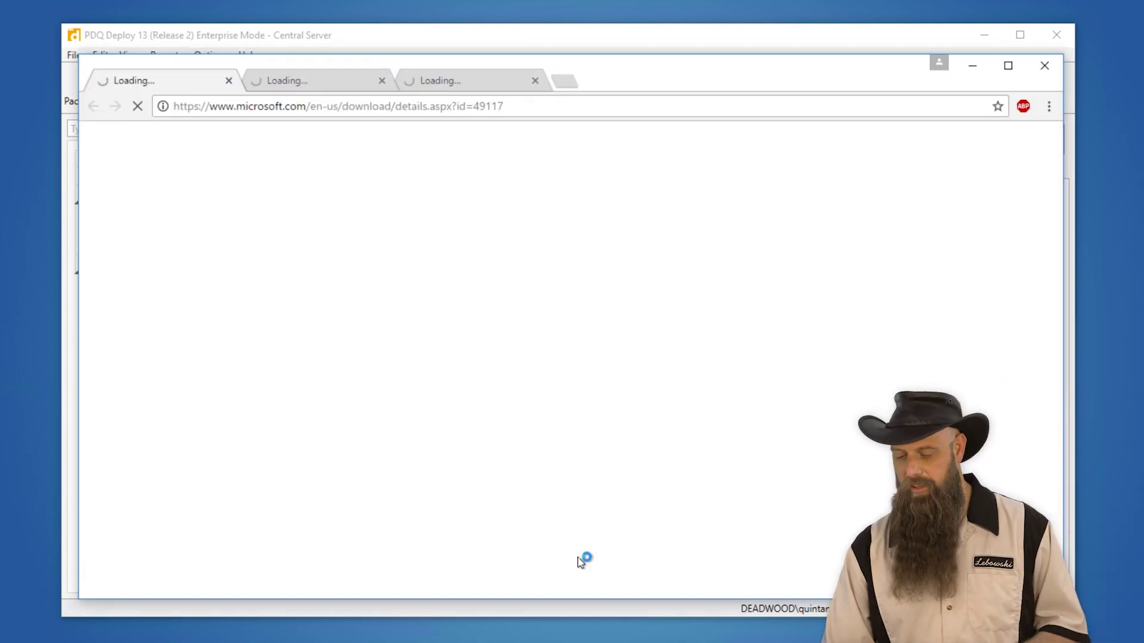
Google 'silent install pdfcreator', glance at the catonrug.net result, and return to the results
left_click(346, 111)
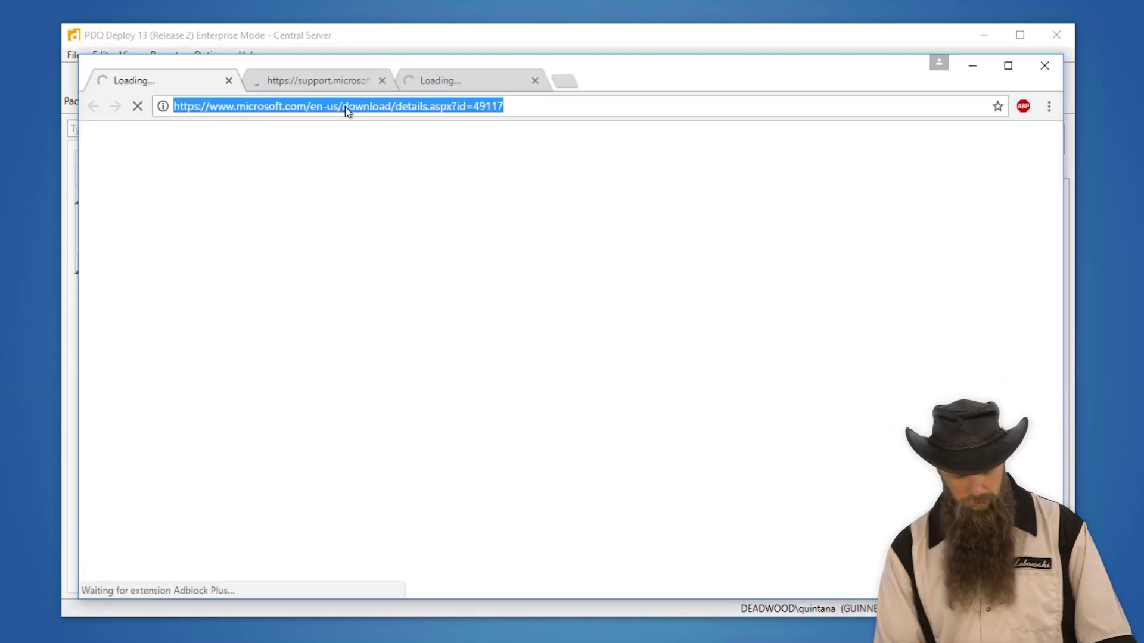
type("silent ")
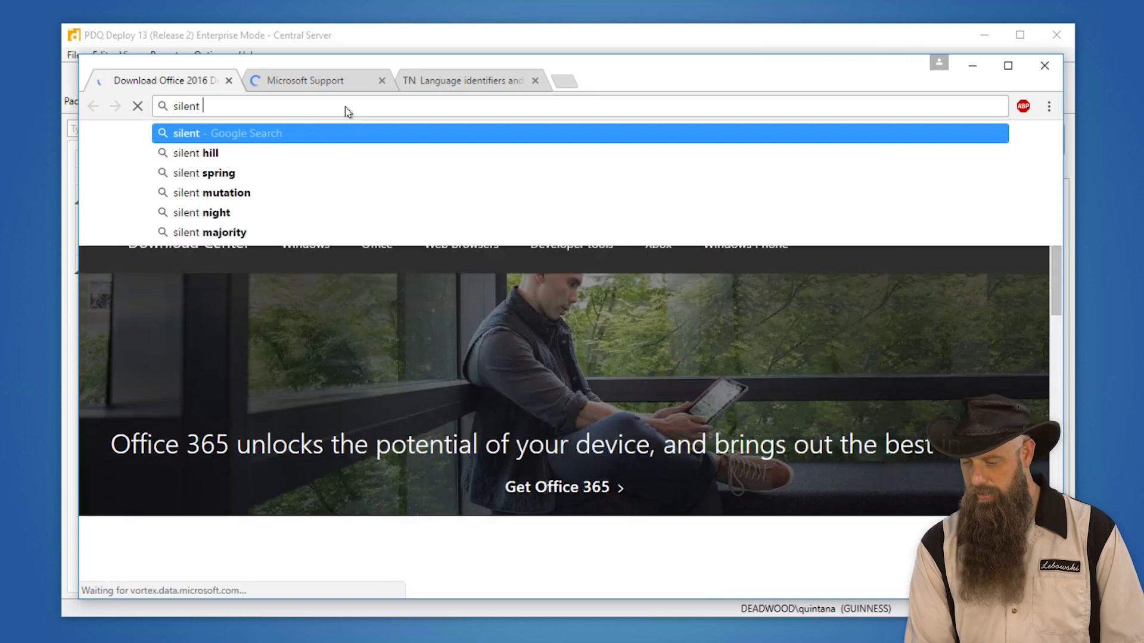
type("install pdfcreator")
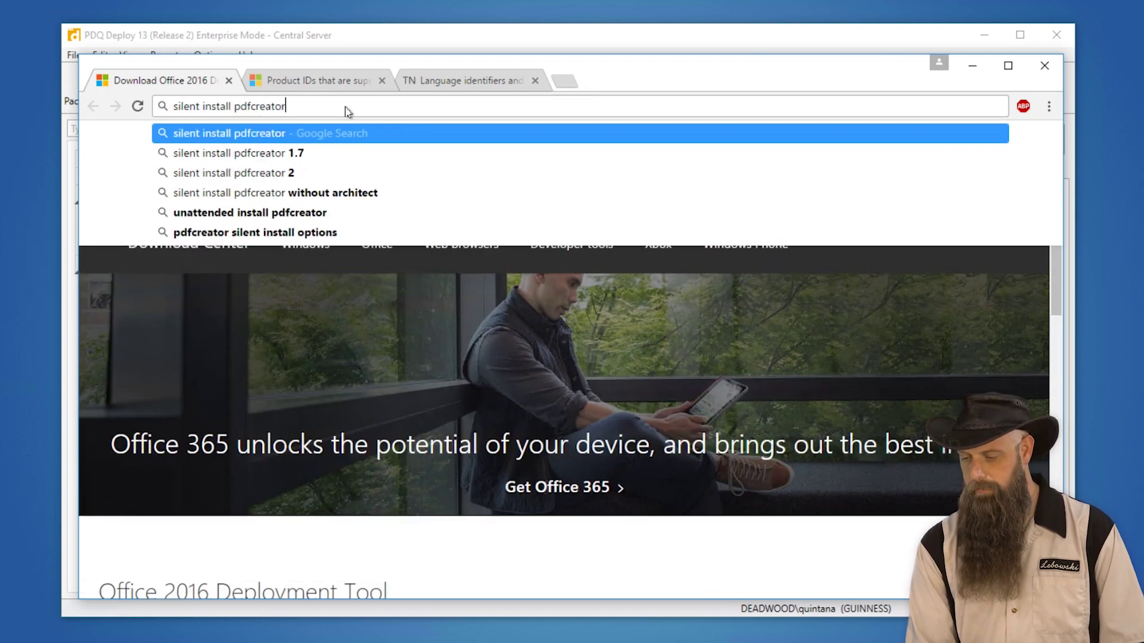
key("Return")
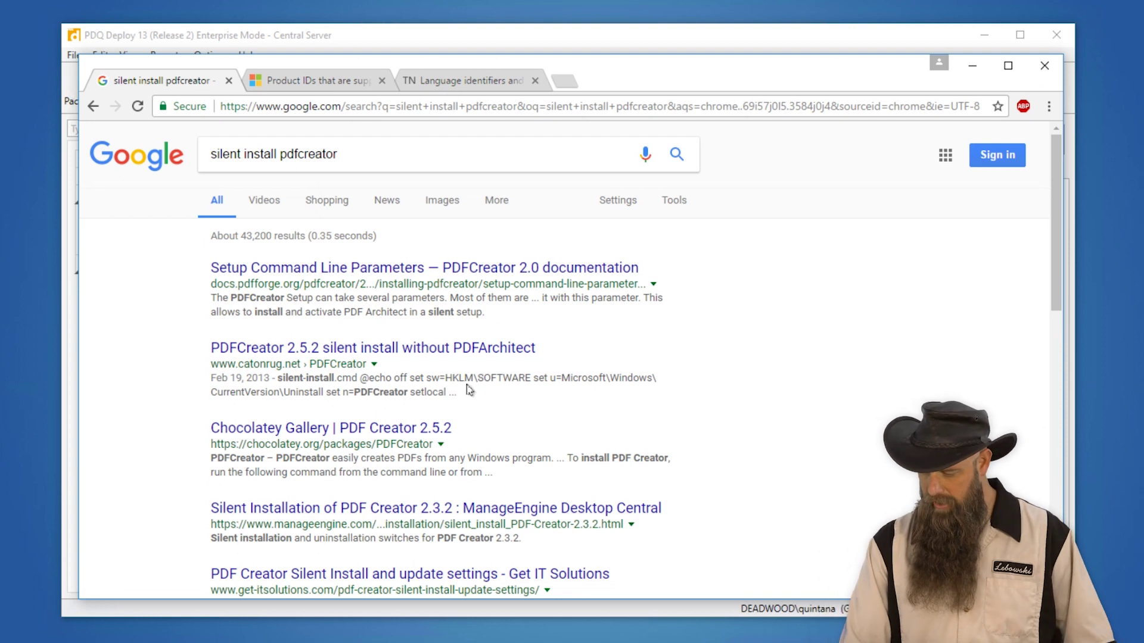
left_click(380, 351)
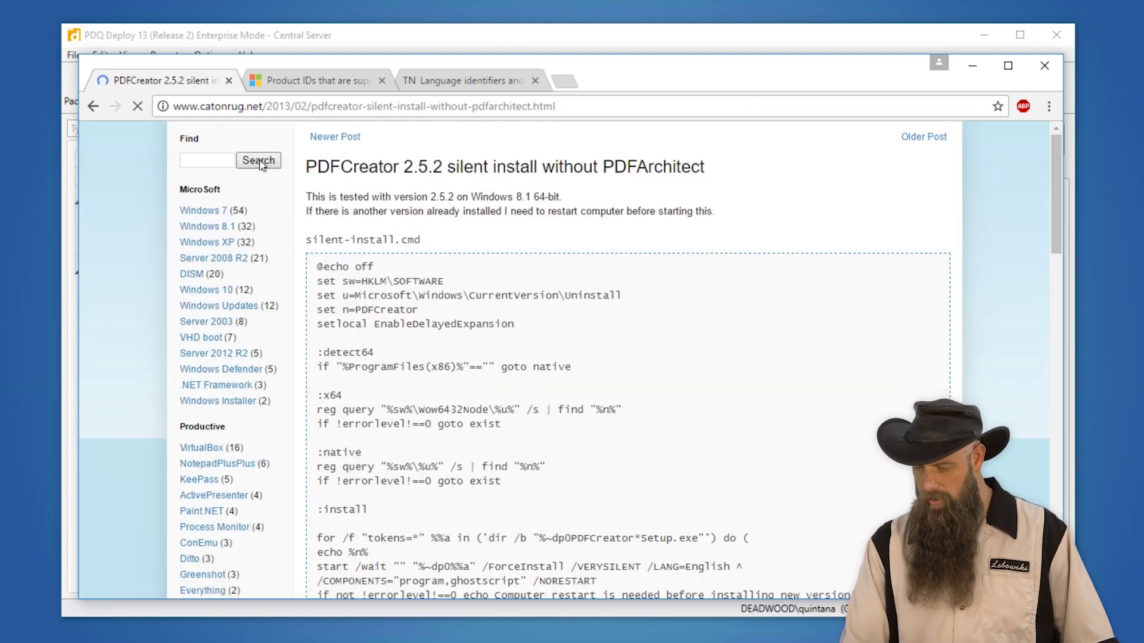
left_click(93, 106)
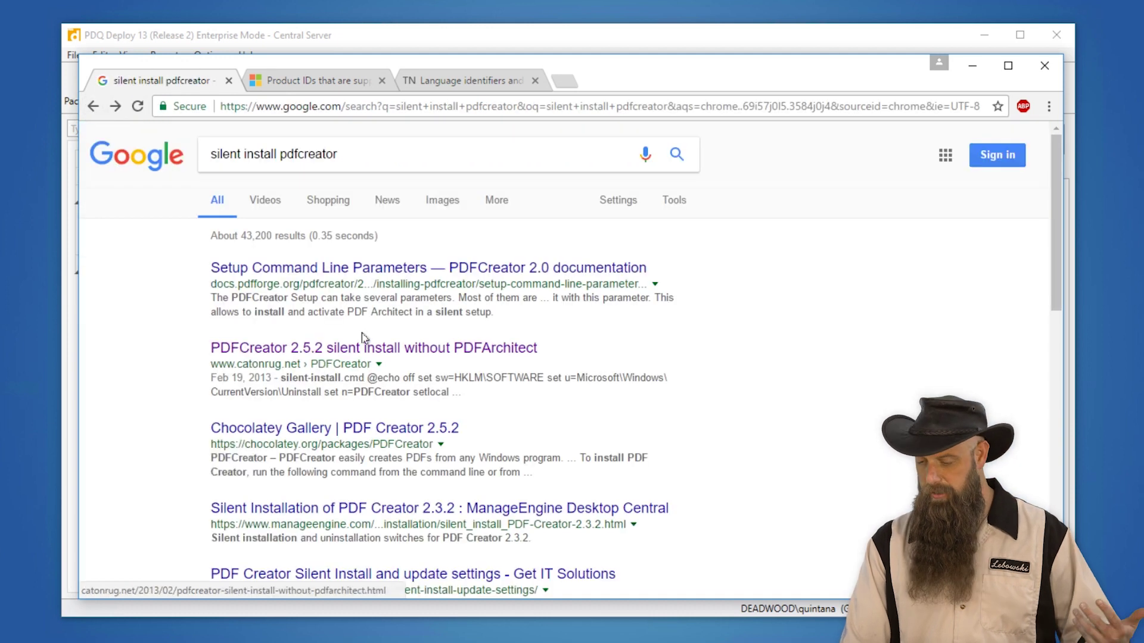
Read the /SILENT, /VERYSILENT section of PDFCreator's command line docs, then return to the package
left_click(430, 274)
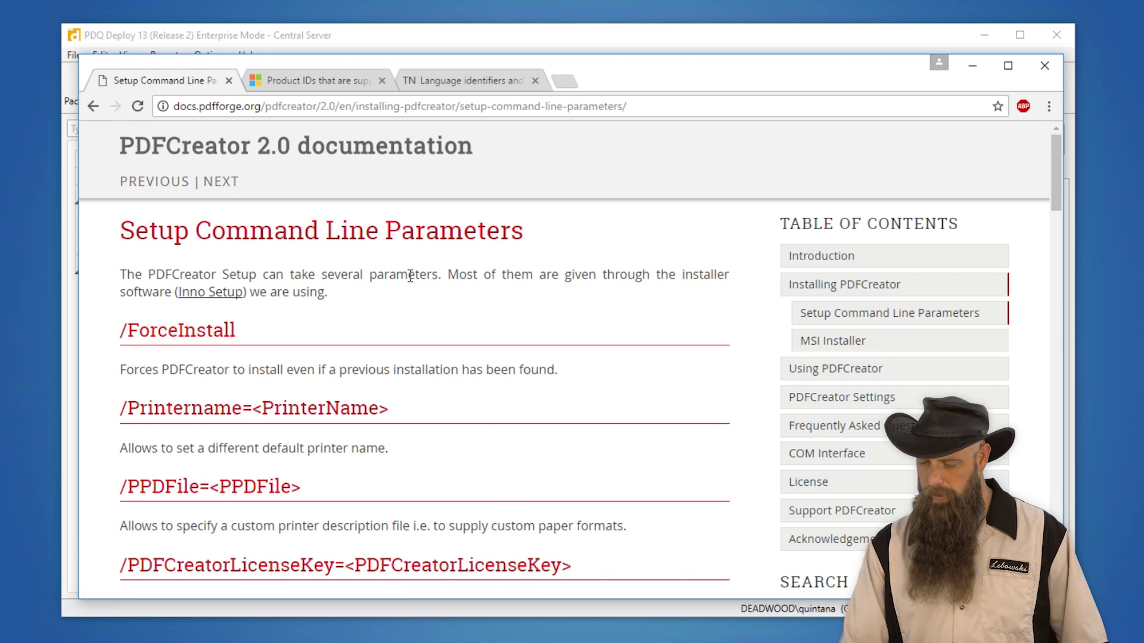
scroll(409, 268, "down", 4)
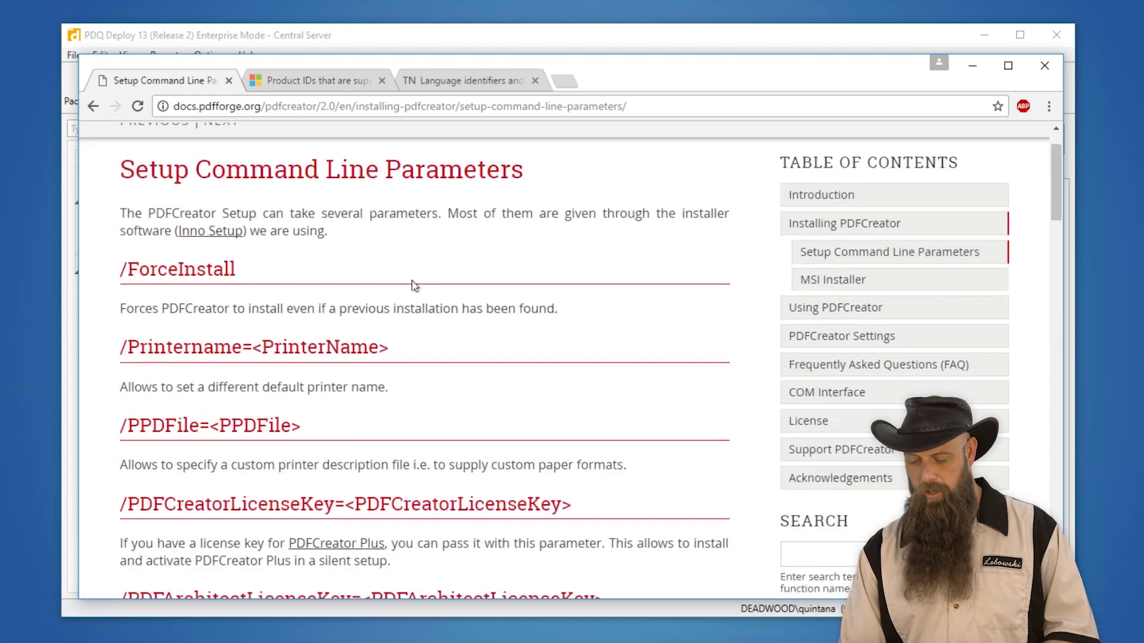
scroll(414, 286, "down", 5)
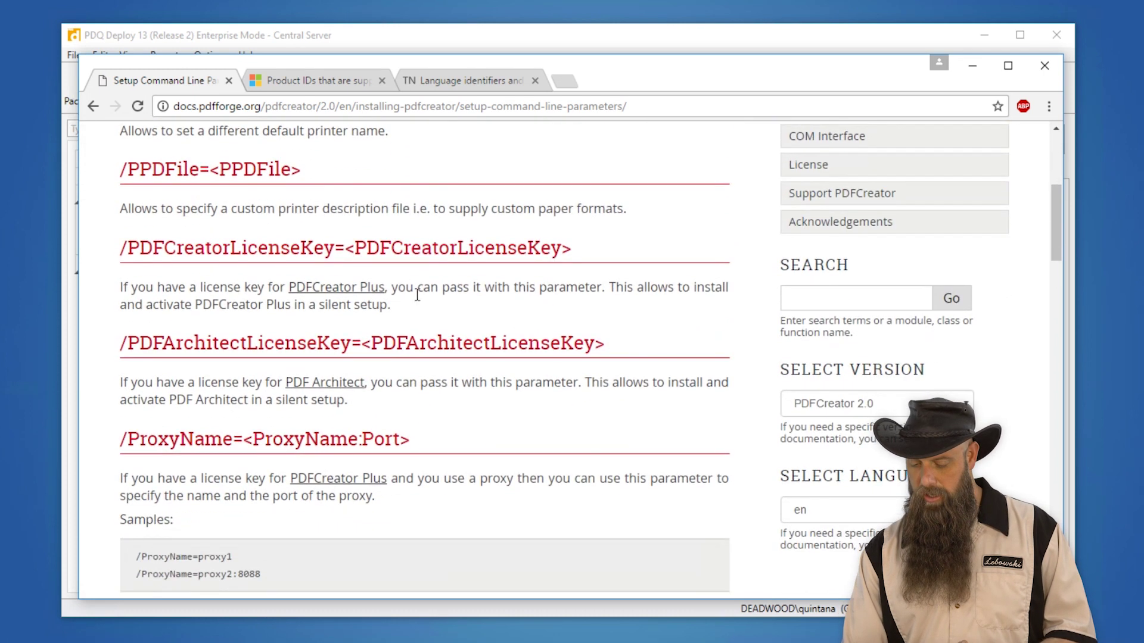
scroll(429, 314, "down", 4)
scroll(433, 316, "down", 8)
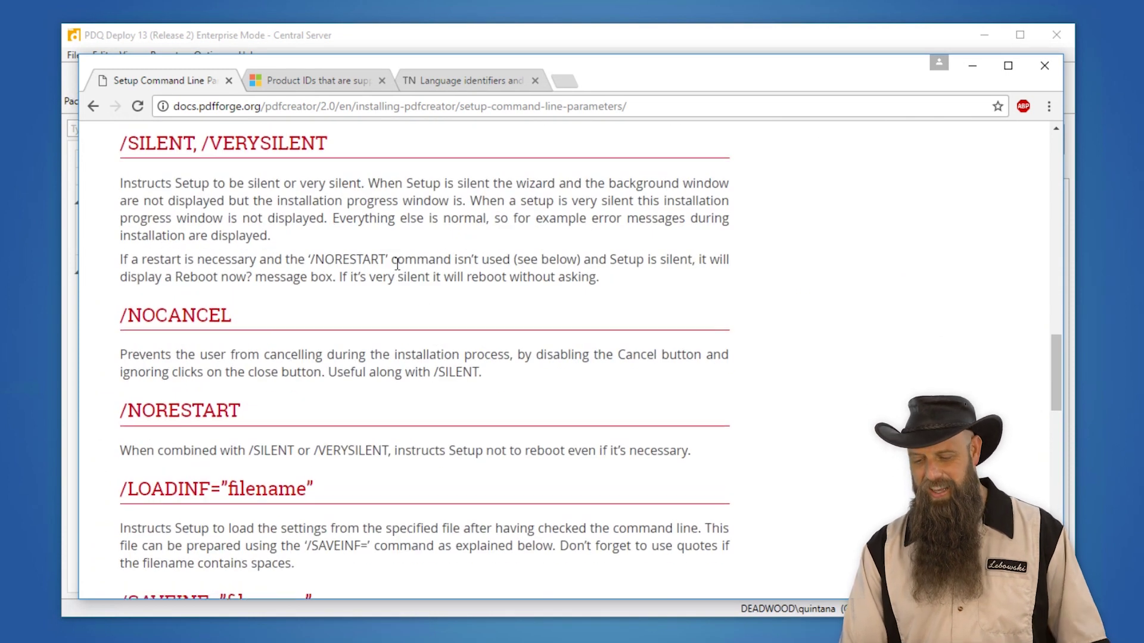
scroll(337, 273, "up", 1)
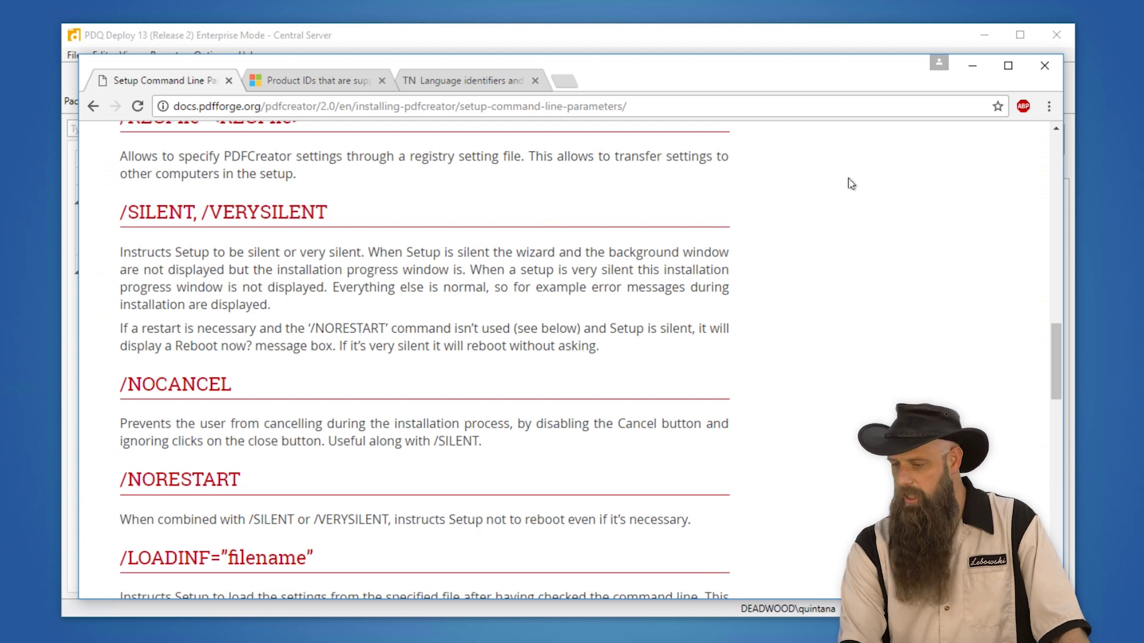
left_click(974, 70)
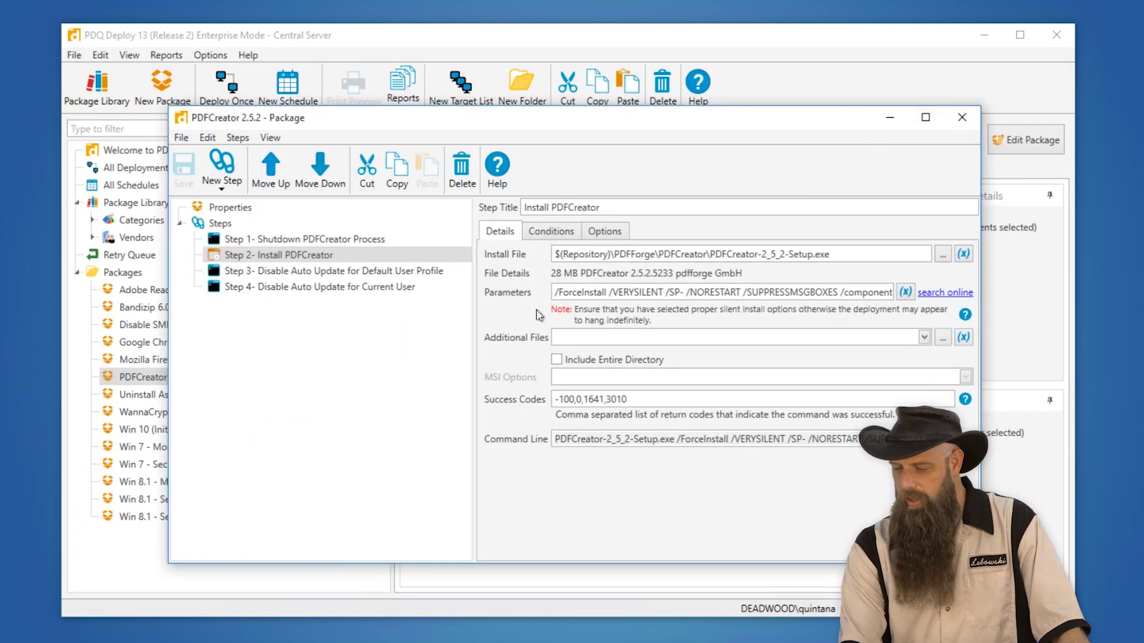
Close the PDFCreator package and open Bandizip 6.07 on its /S Install Bandizip step
left_click(575, 293)
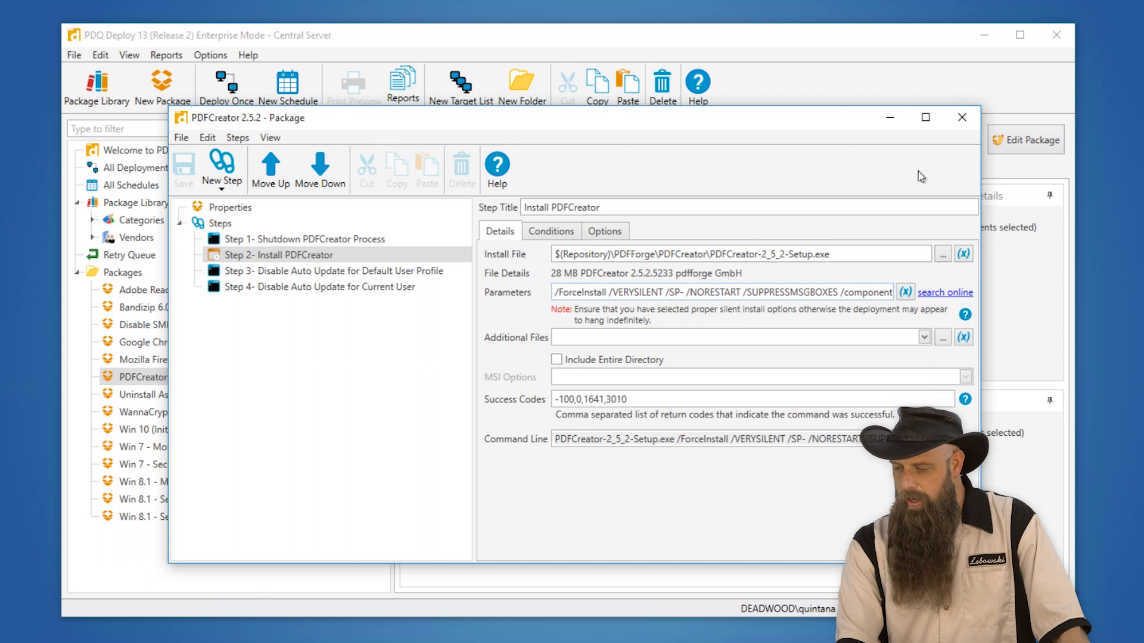
left_click(965, 119)
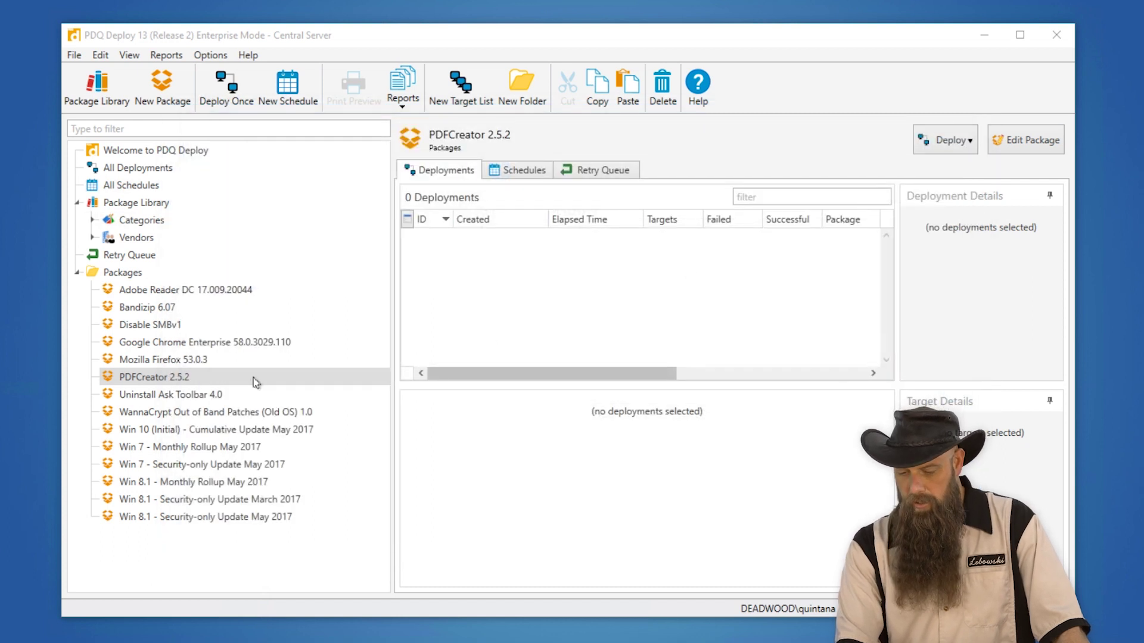
left_click(135, 310)
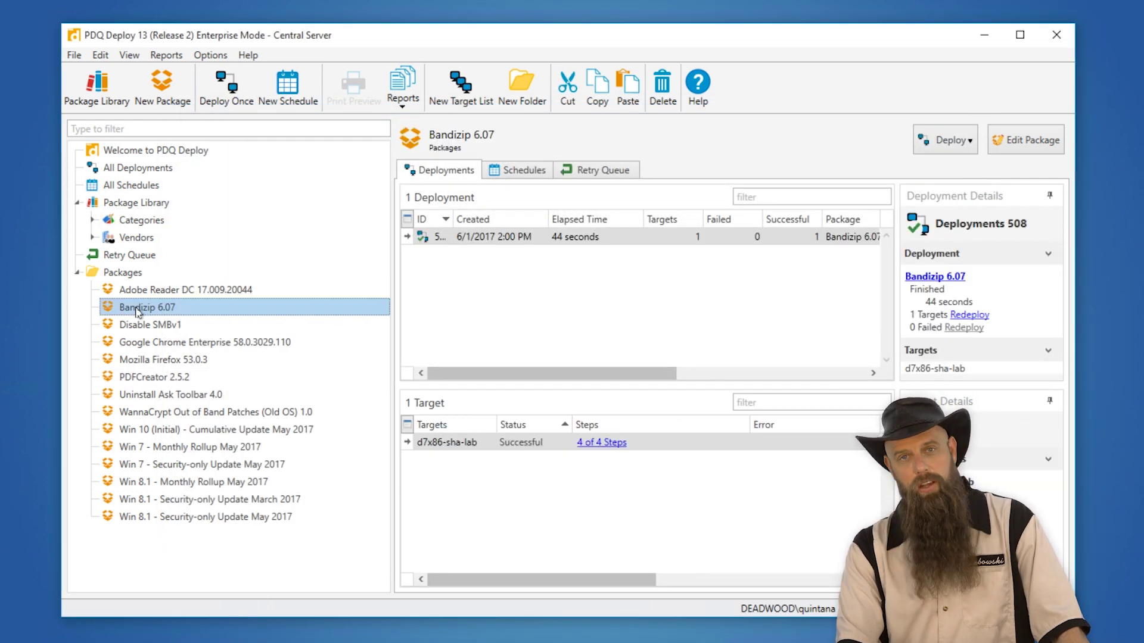
double_click(135, 307)
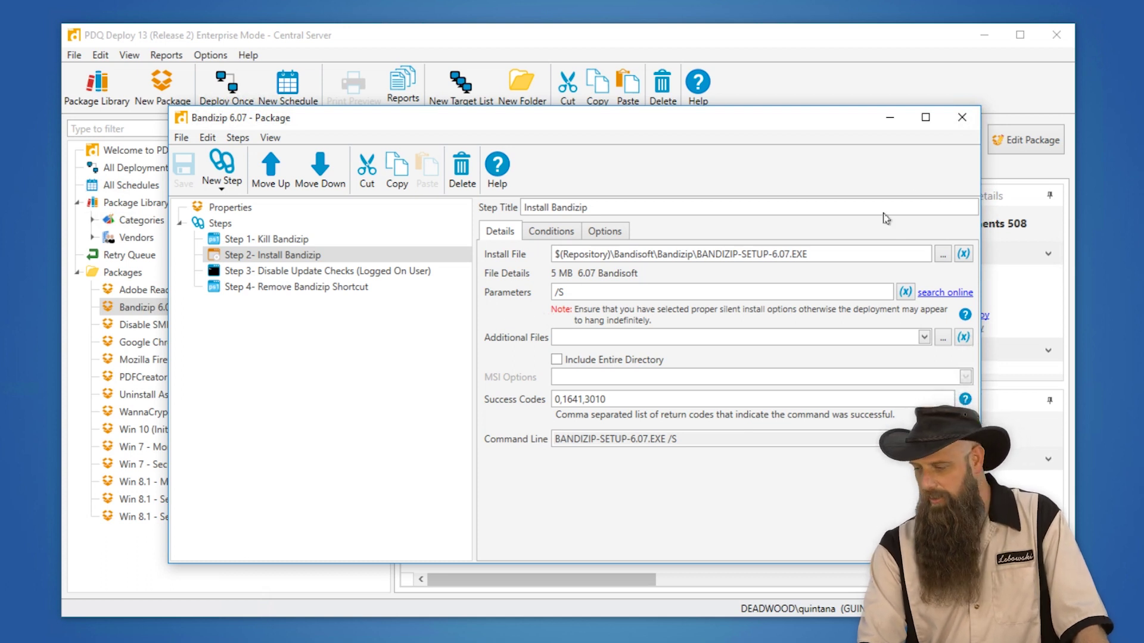
left_click(962, 117)
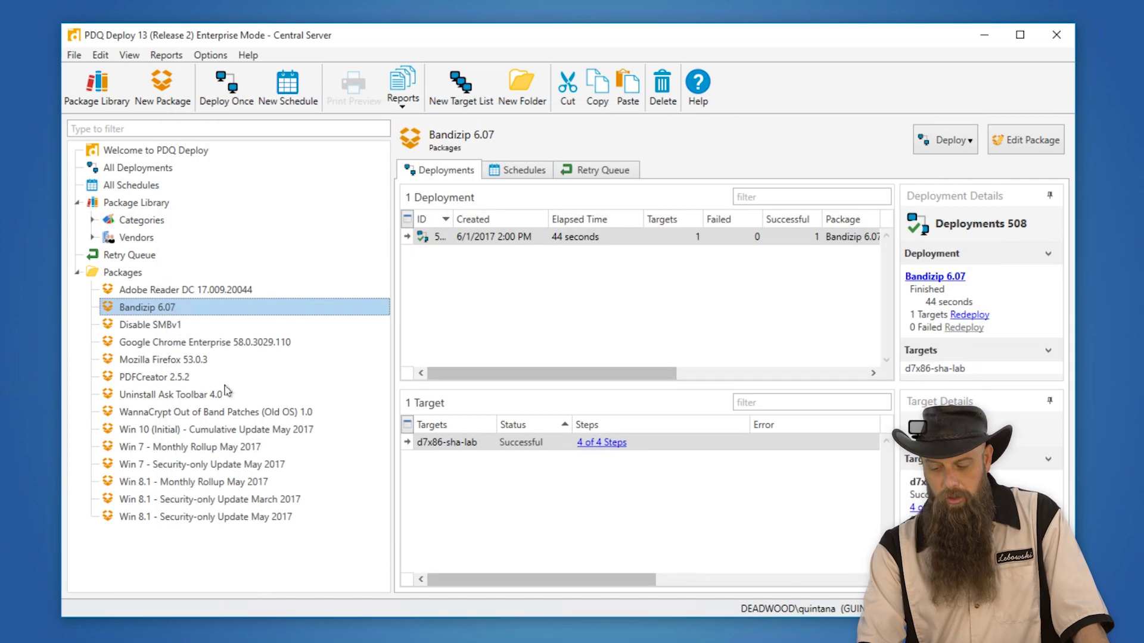
Open Mozilla Firefox 53.0.3 at its Install Firefox step and select the /INI parameters
double_click(176, 360)
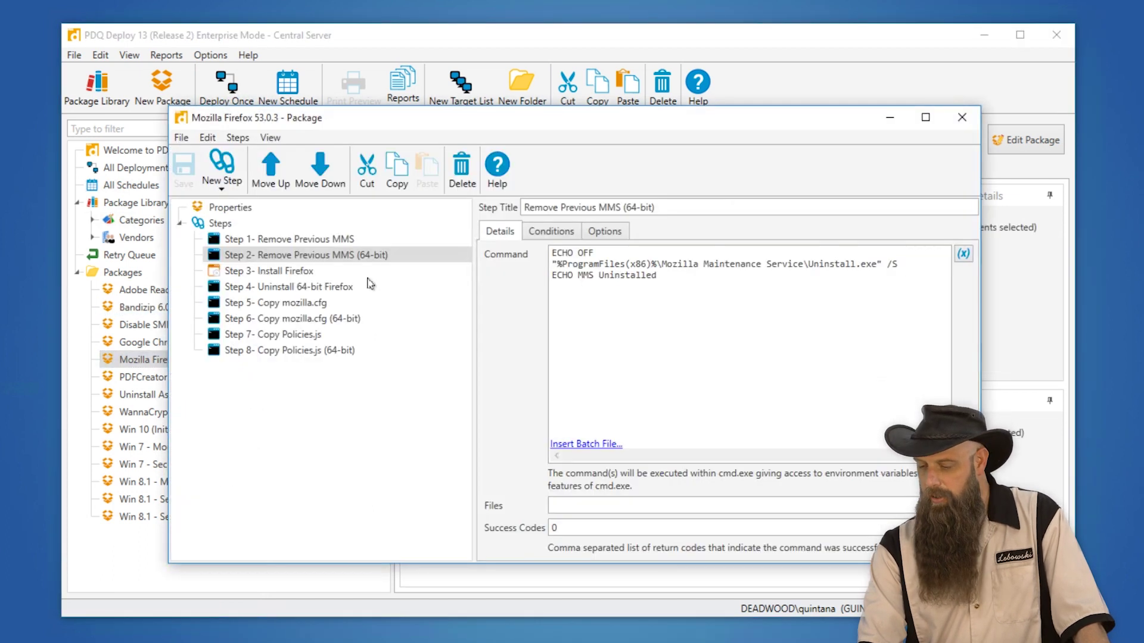
left_click(301, 271)
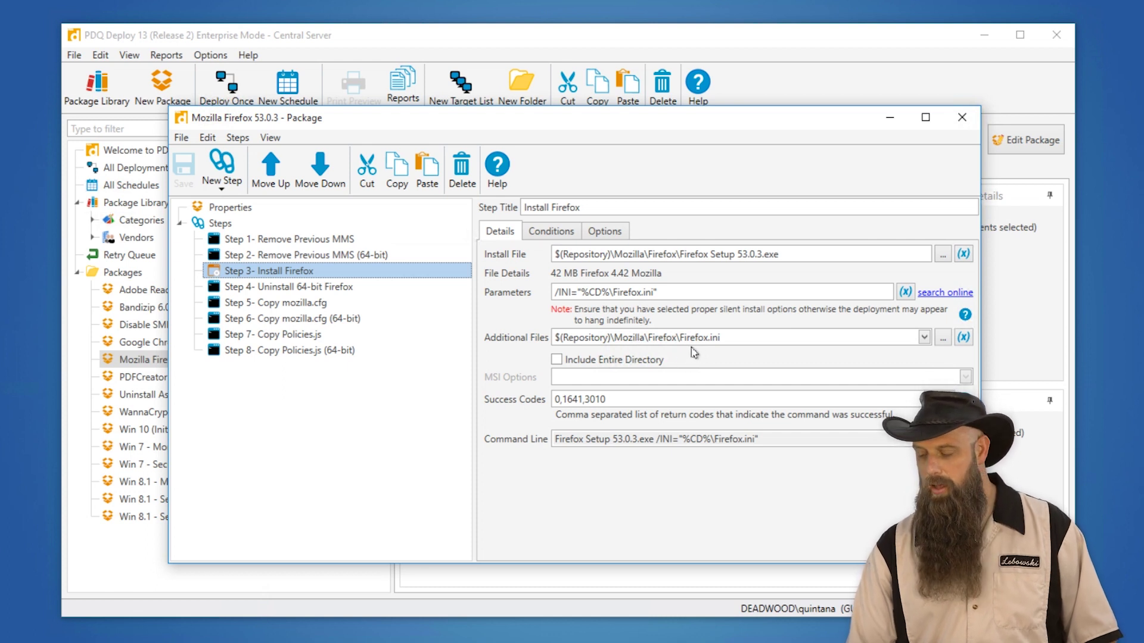
left_click(677, 293)
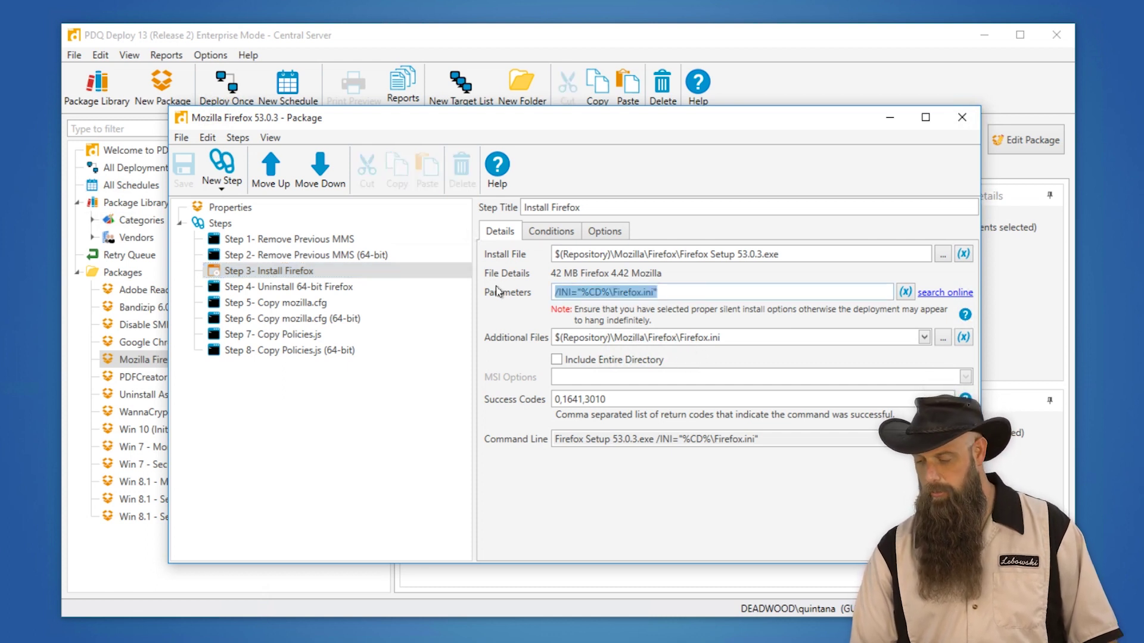
Replace the Firefox install parameters with -ms and view Step 1, Remove Previous MMS
type("-ms")
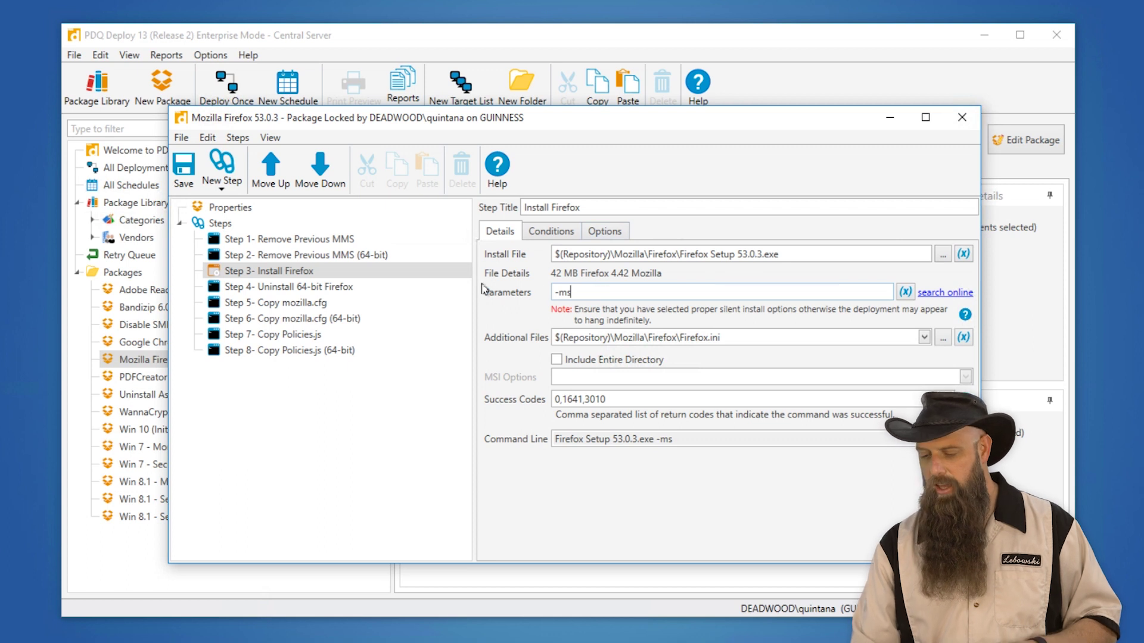
left_click(275, 241)
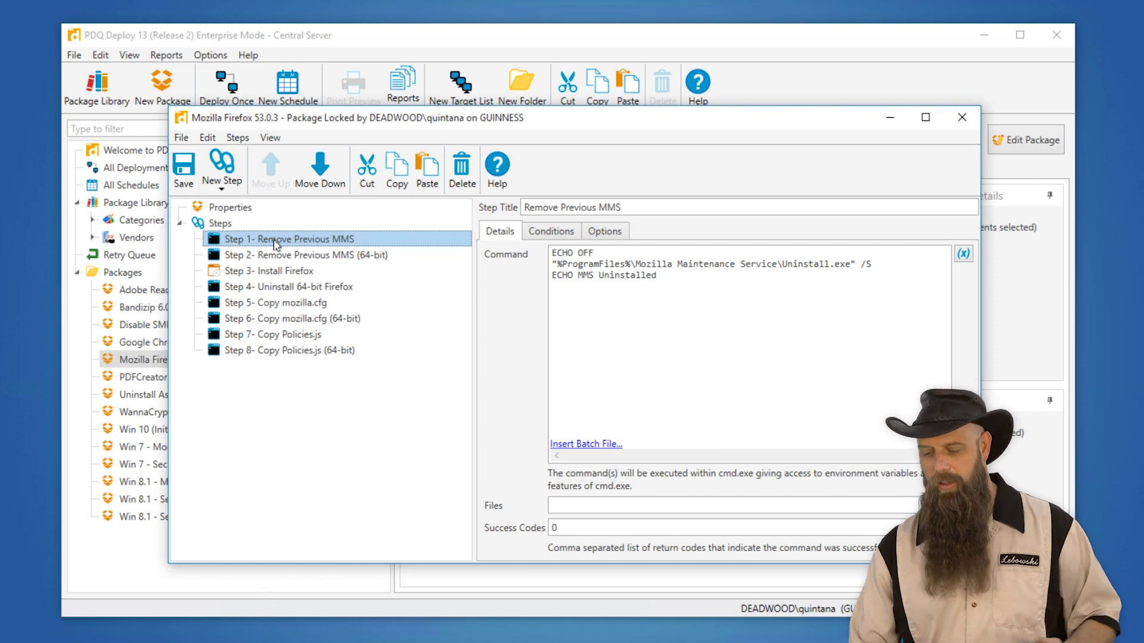
Close the Firefox 53.0.3 package editor, discarding the -ms parameter change
left_click(222, 189)
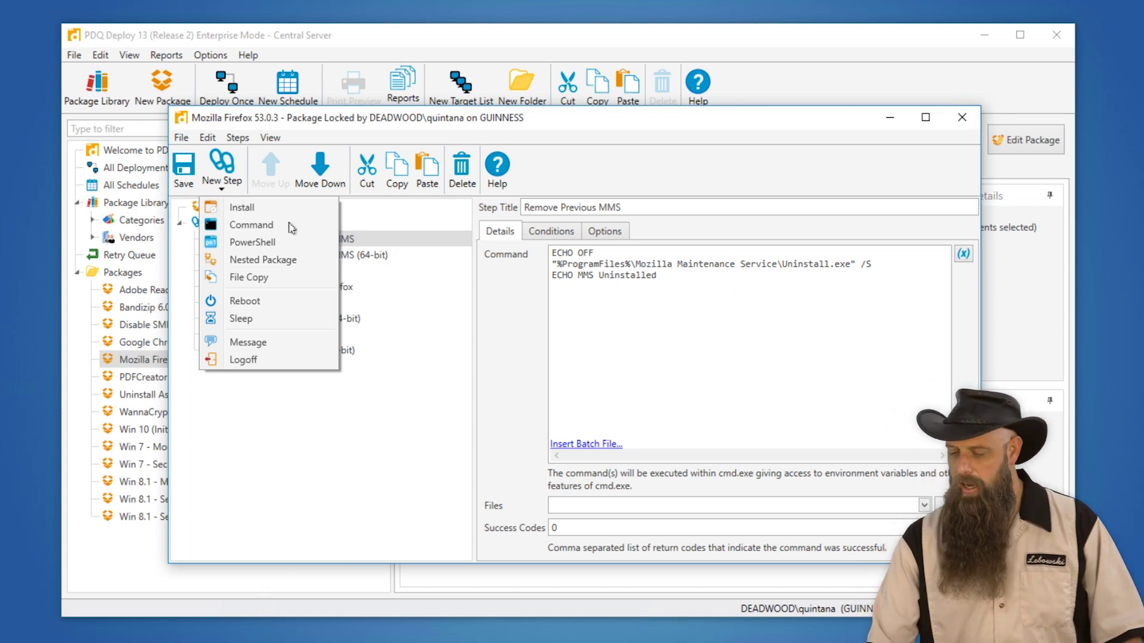
left_click(345, 429)
left_click(334, 239)
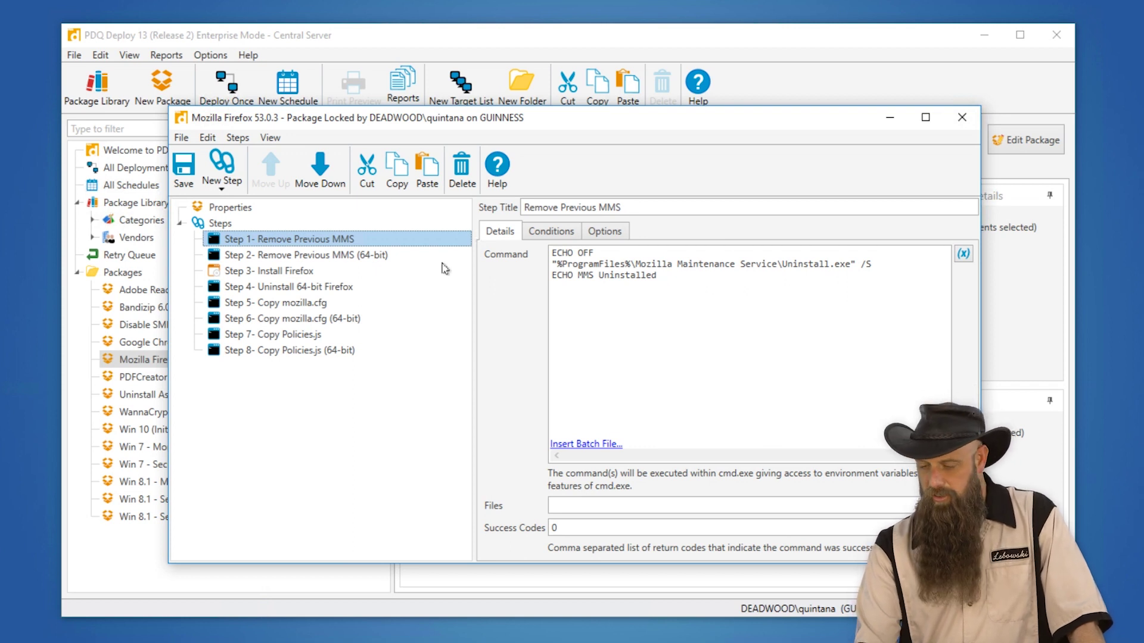
left_click(961, 118)
left_click(616, 375)
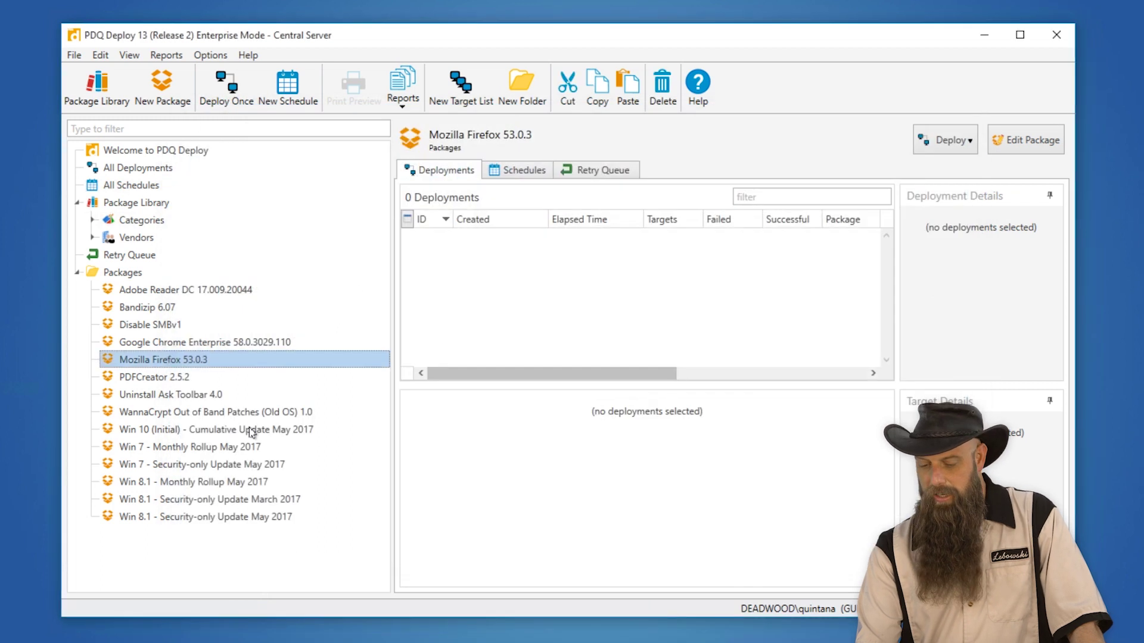
Reopen the PDFCreator 2.5.2 package editor from the Packages tree
left_click(165, 377)
double_click(165, 377)
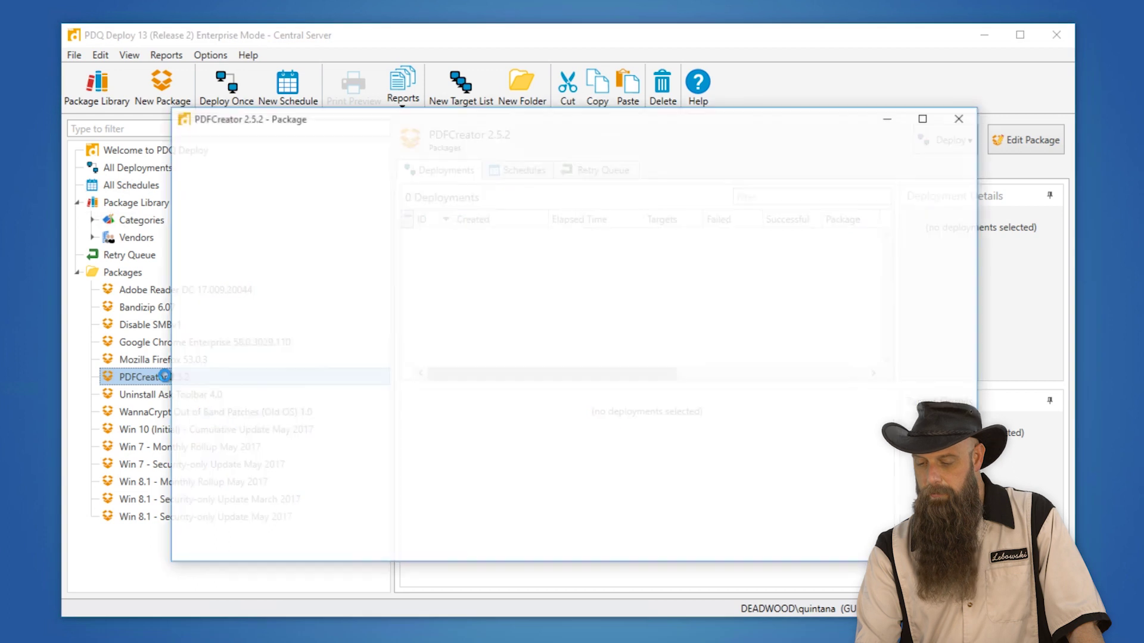